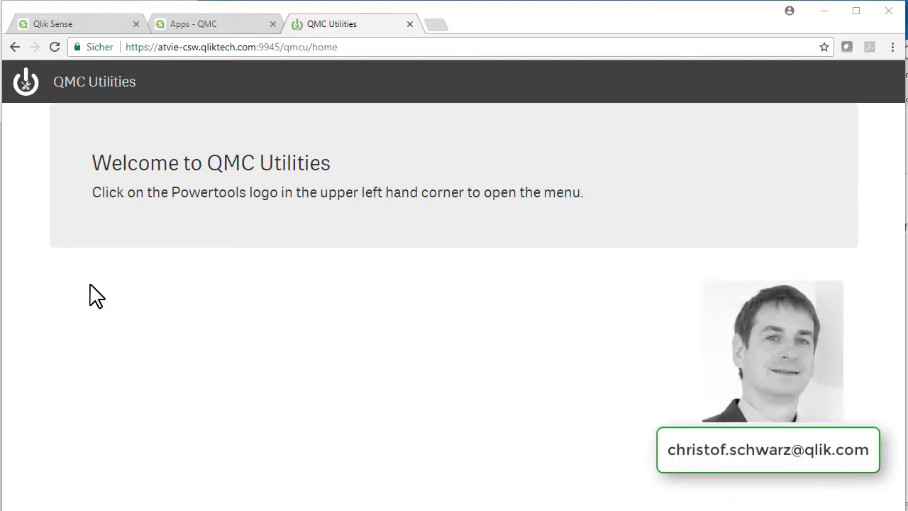
Open the Source Control Assistant from the Powertools menu and include unpublished apps in the list.
click(25, 84)
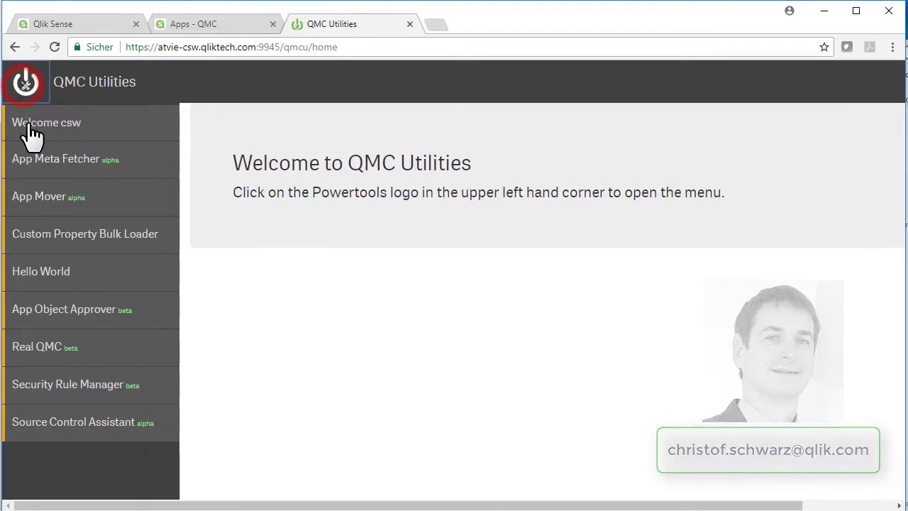
click(72, 425)
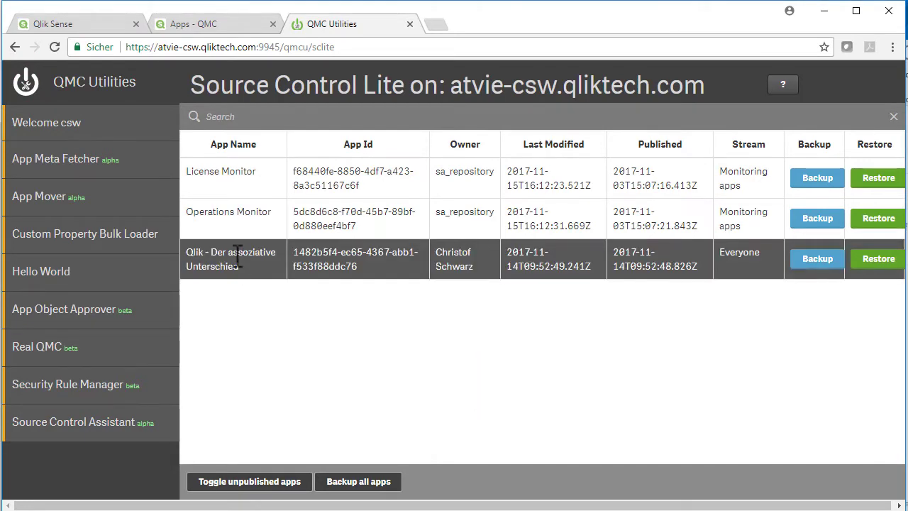
click(241, 481)
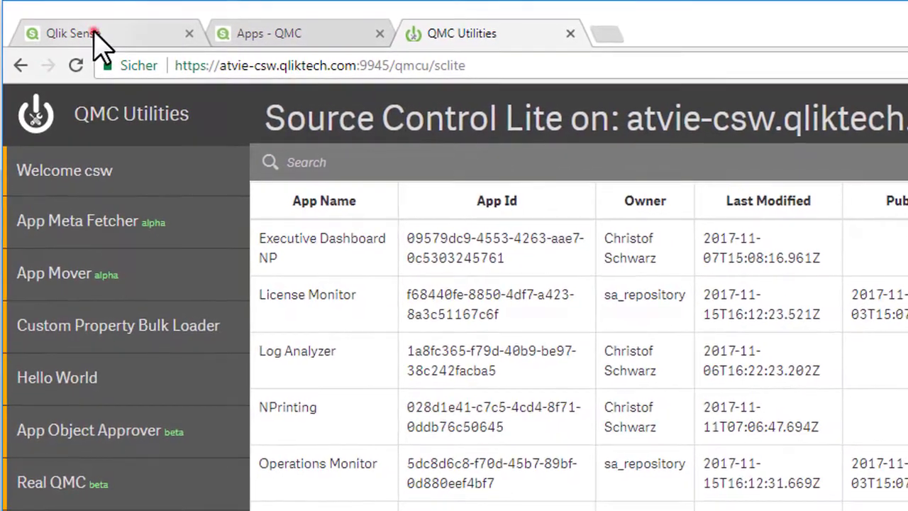
Check the hub's Everyone stream, then return to the Source Control Lite apps list.
click(95, 33)
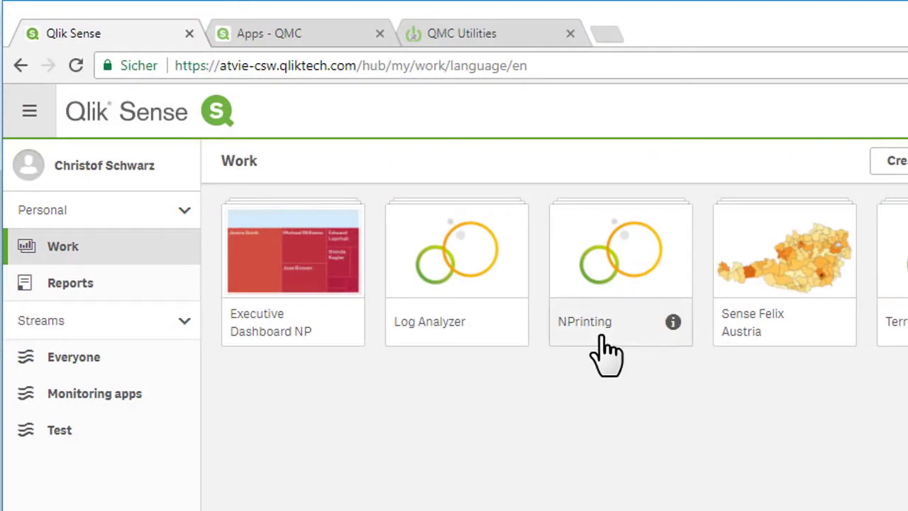
click(100, 357)
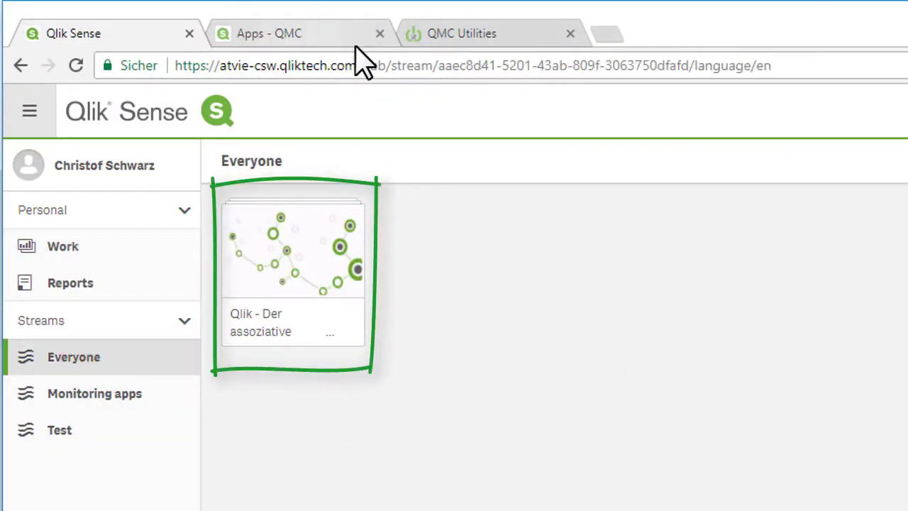
click(455, 34)
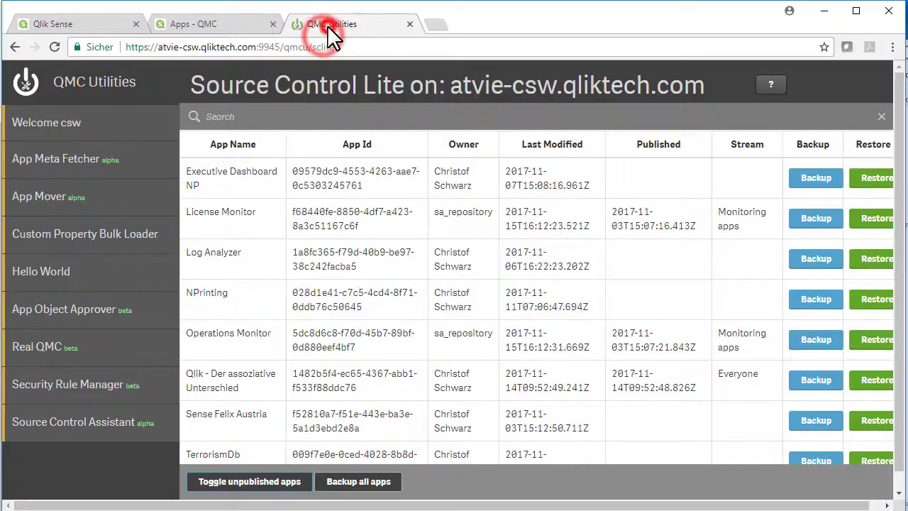
Back up Qlik - Der assoziative Unterschied with the Download Zip archive option enabled.
click(279, 484)
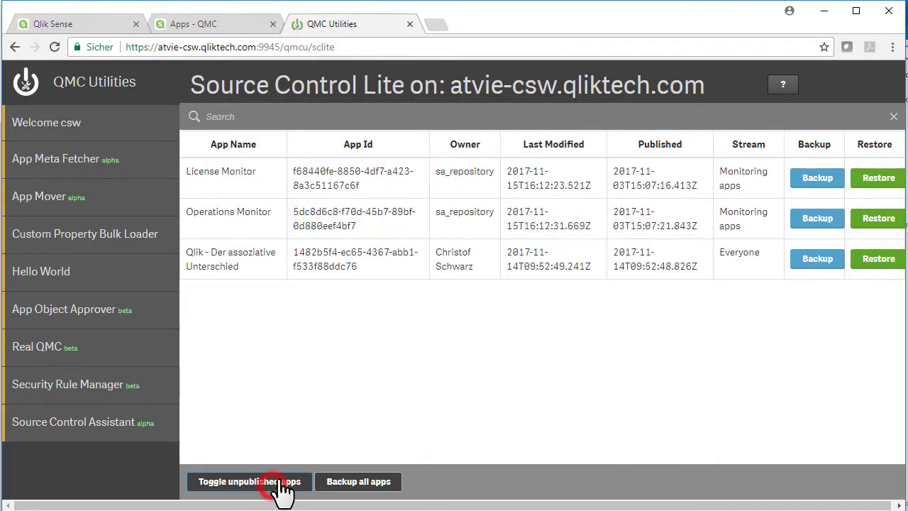
click(821, 263)
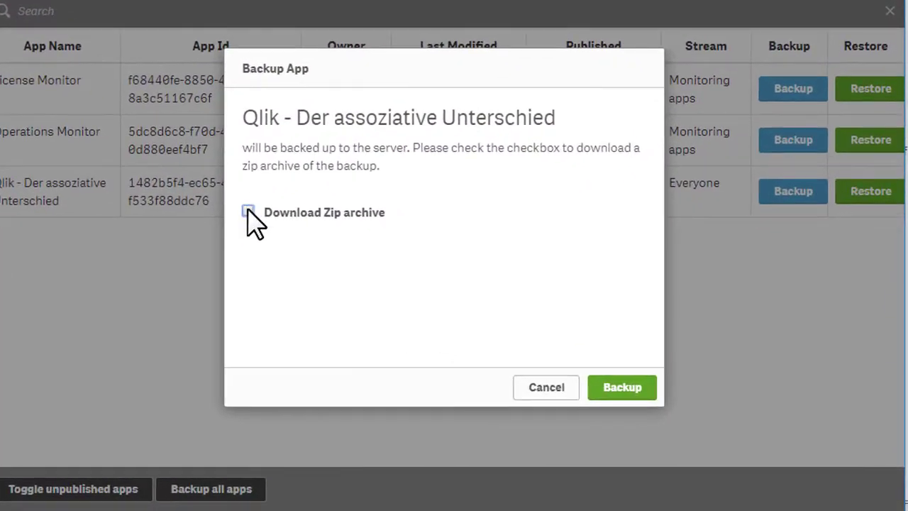
click(248, 211)
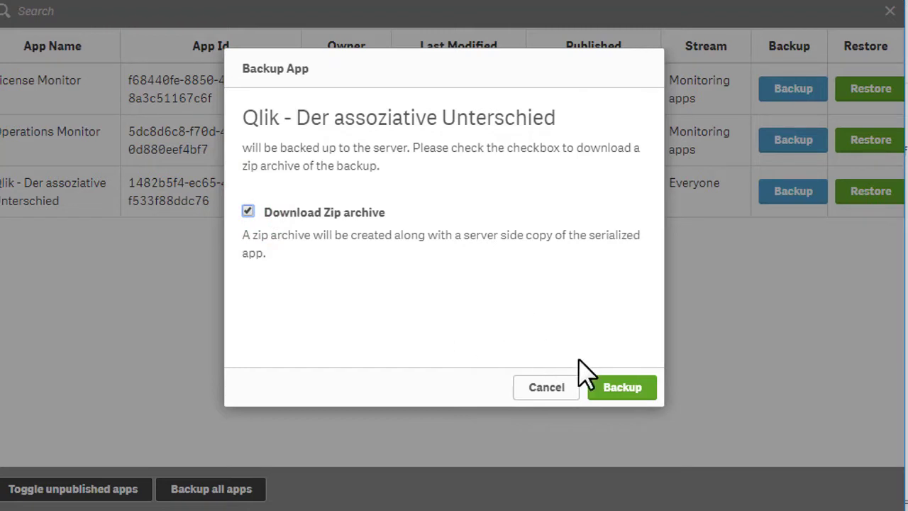
click(618, 388)
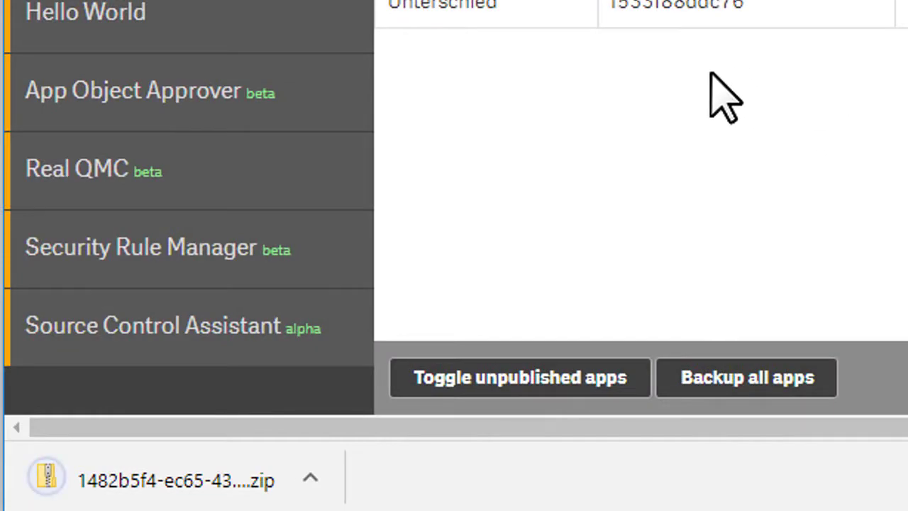
Extract the downloaded backup zip into the Downloads folder with Hier entpacken.
click(186, 483)
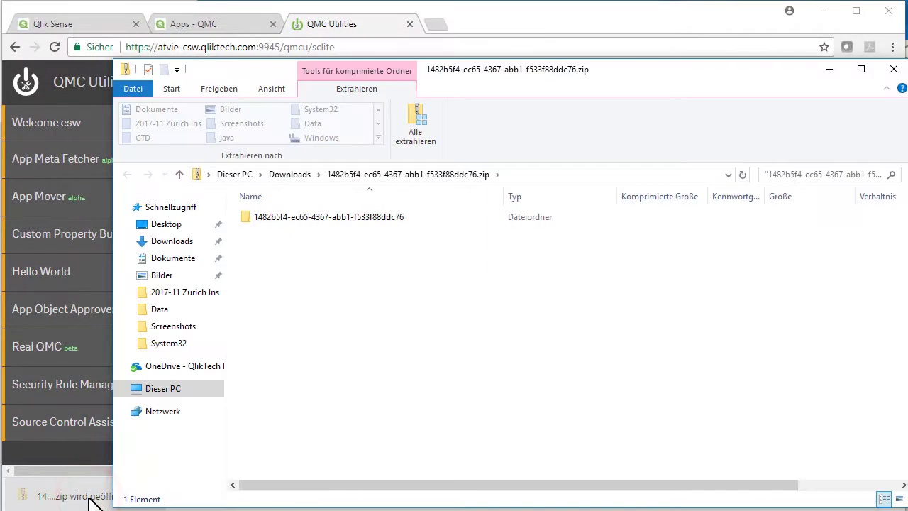
click(290, 175)
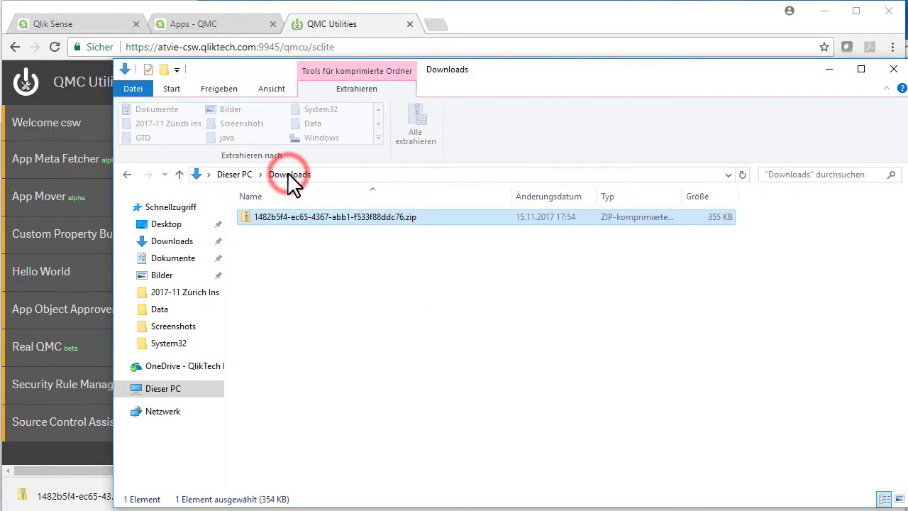
right_click(298, 228)
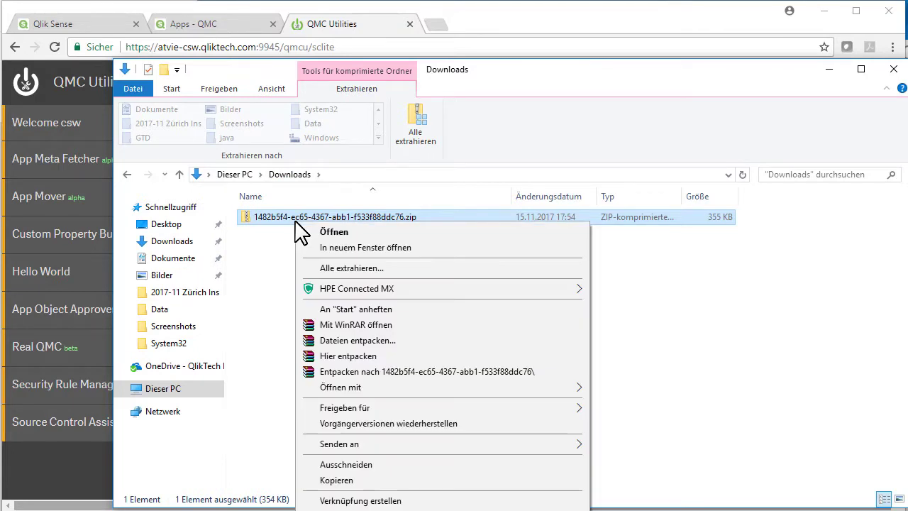
click(365, 356)
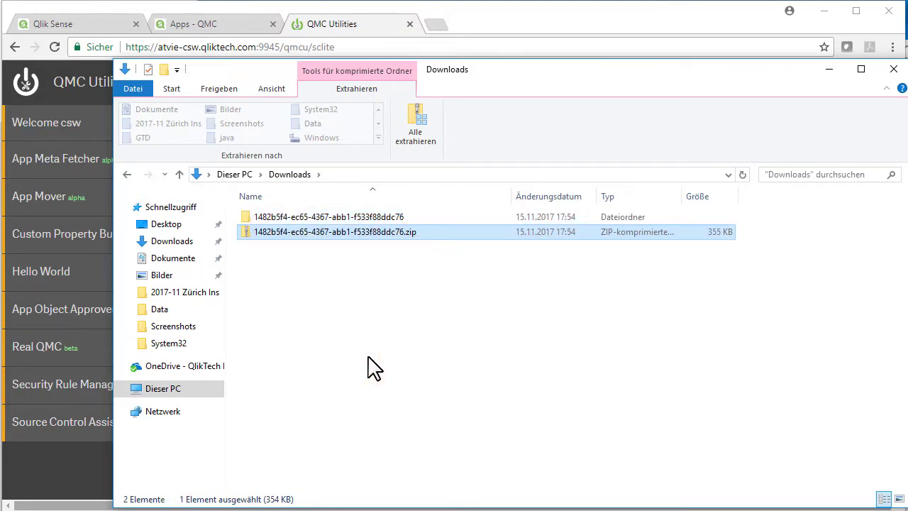
Open sheets.json from the extracted backup folder in Code Writer.
double_click(330, 217)
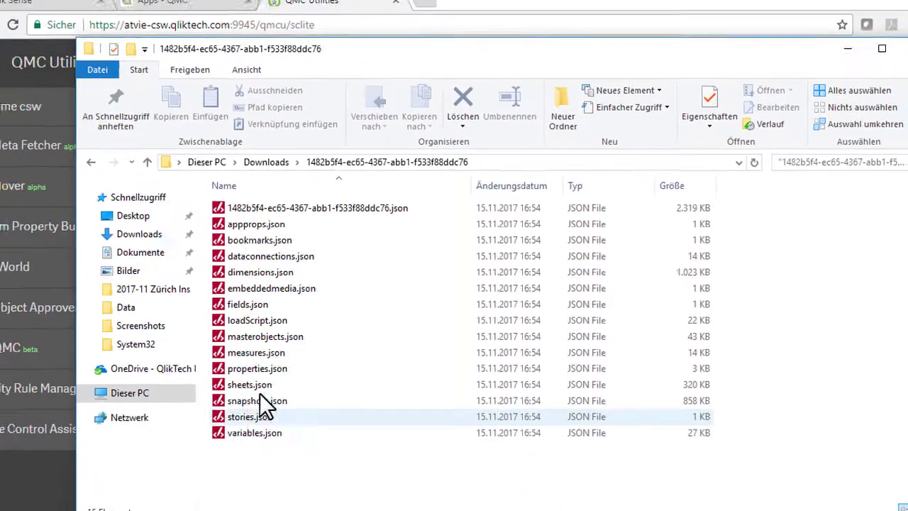
click(104, 415)
double_click(291, 382)
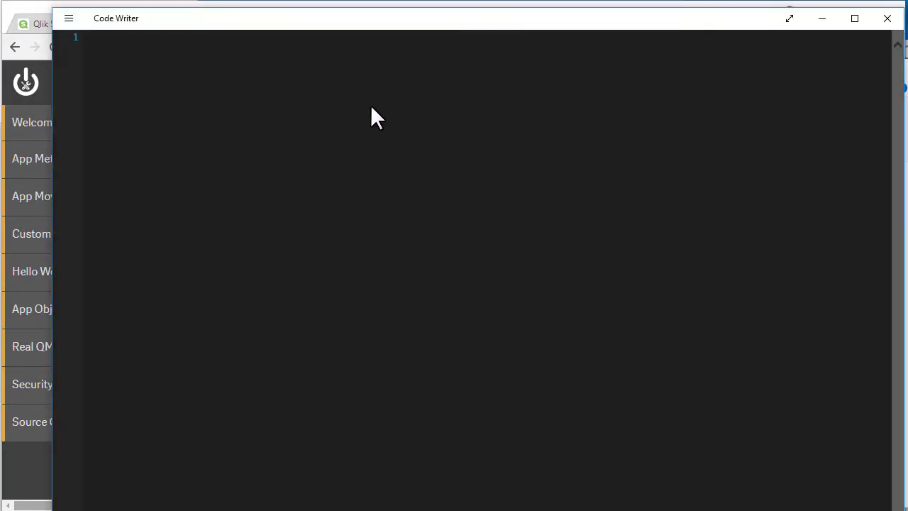
Replace the sheet title 'Zusammenfassung' with 'Hello World', save sheets.json and close Code Writer.
double_click(358, 165)
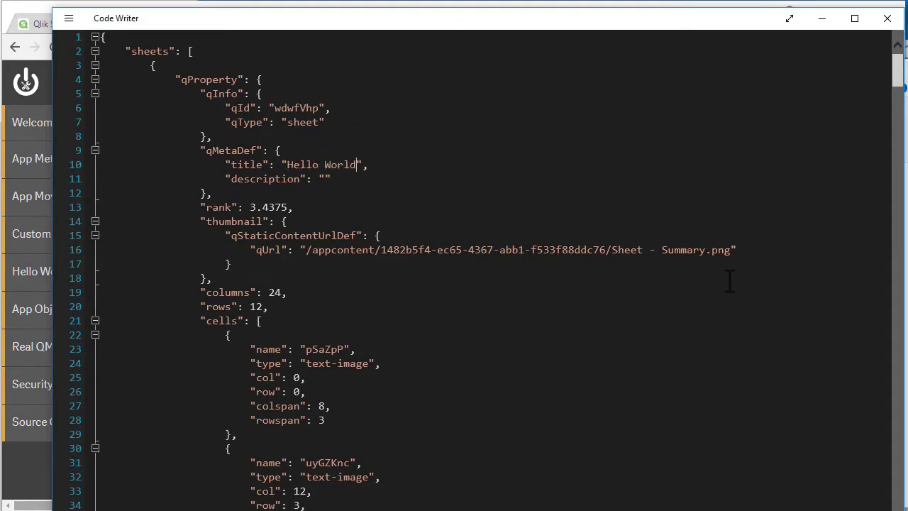
key(ctrl+s)
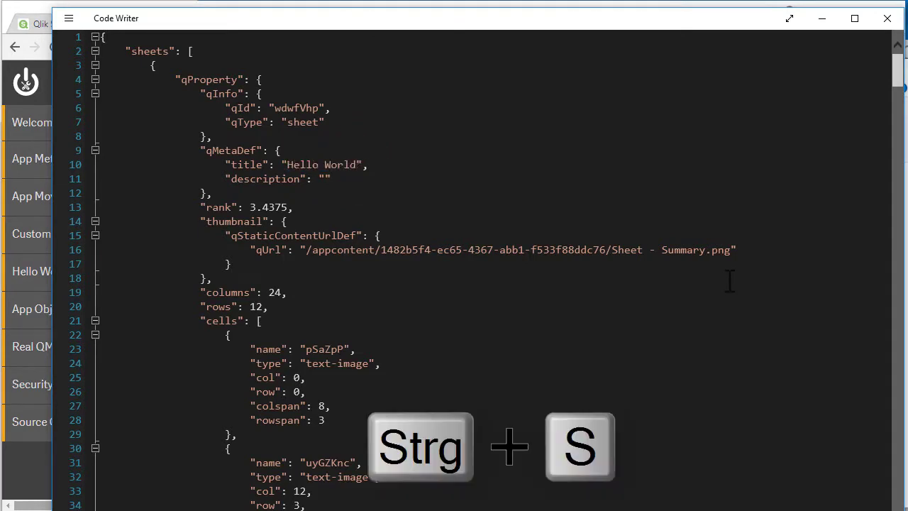
click(883, 24)
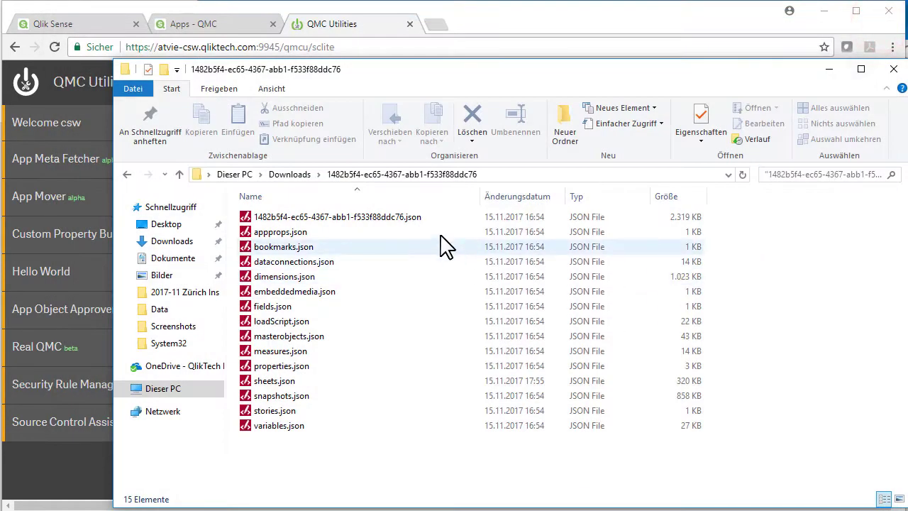
Permanently delete the old app folder from inside the backup zip.
click(293, 175)
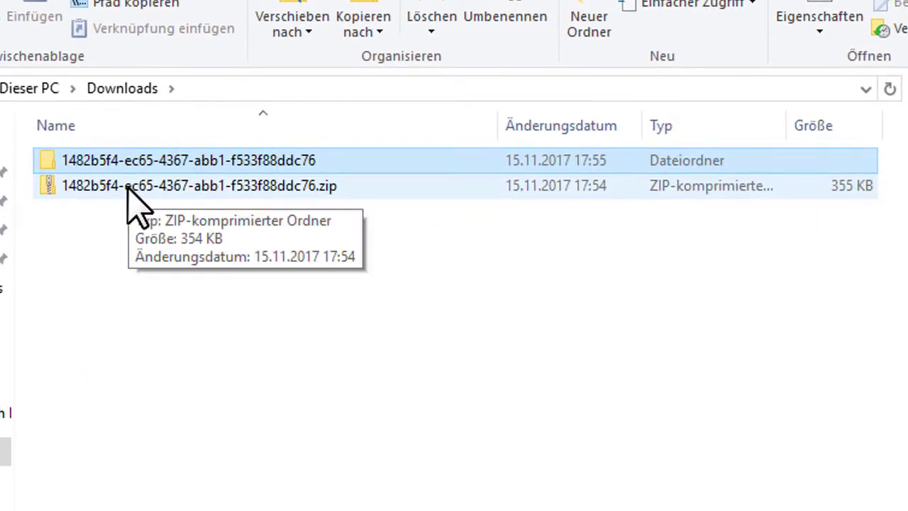
click(128, 187)
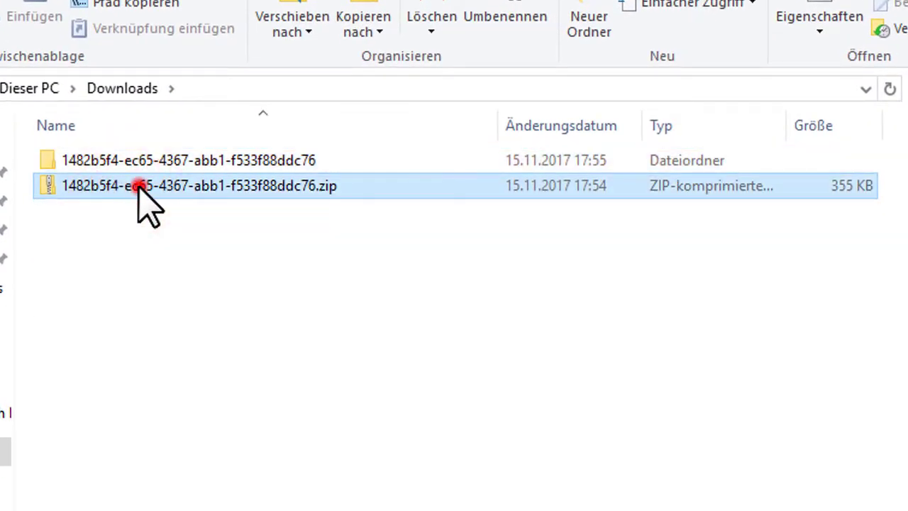
double_click(139, 185)
click(121, 162)
key(Delete)
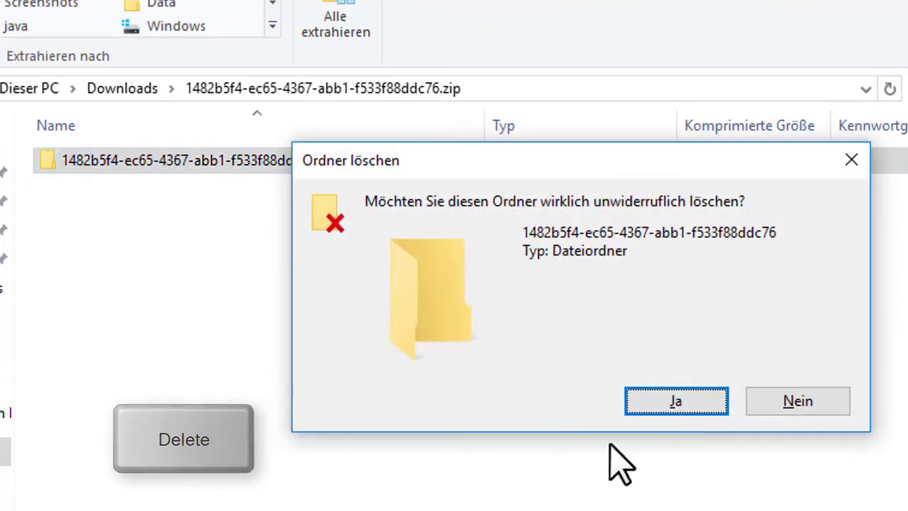
click(693, 401)
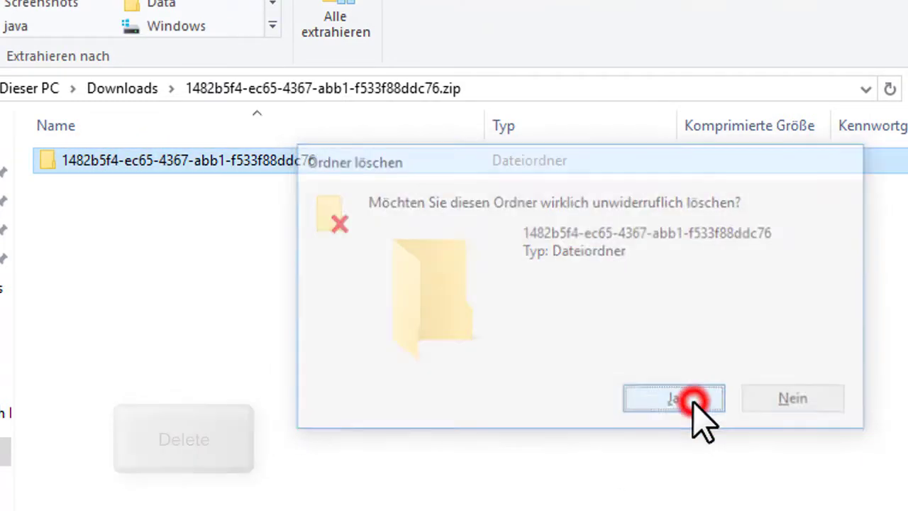
Drag the edited app folder into the backup zip and confirm it now sits inside.
click(139, 89)
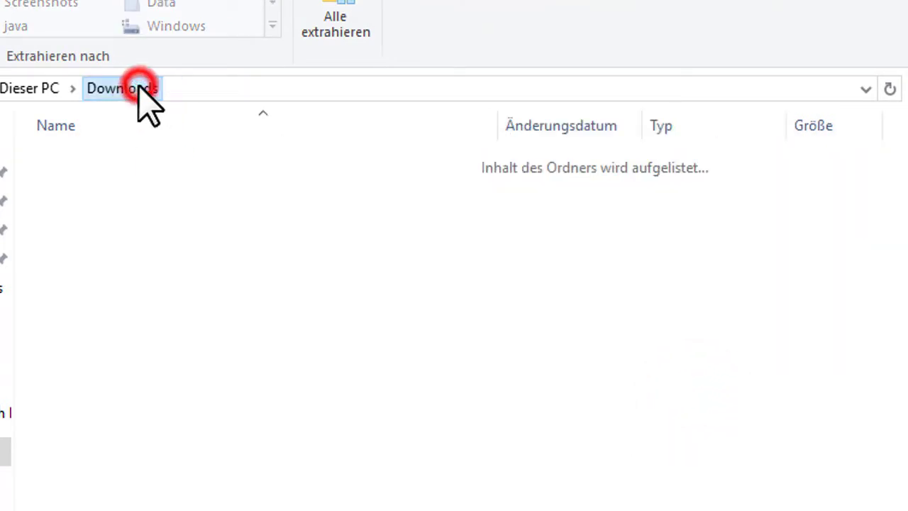
click(160, 160)
ctrl+click(142, 183)
drag(142, 183, 201, 183)
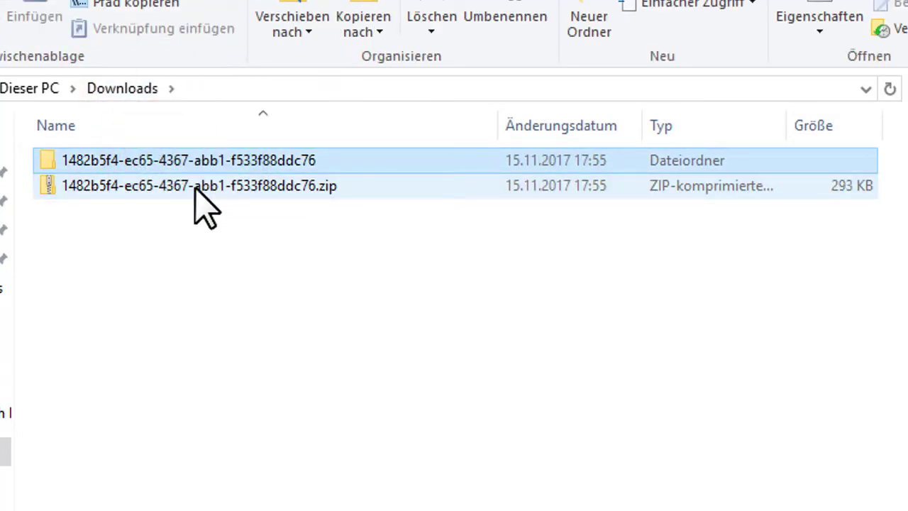
double_click(197, 188)
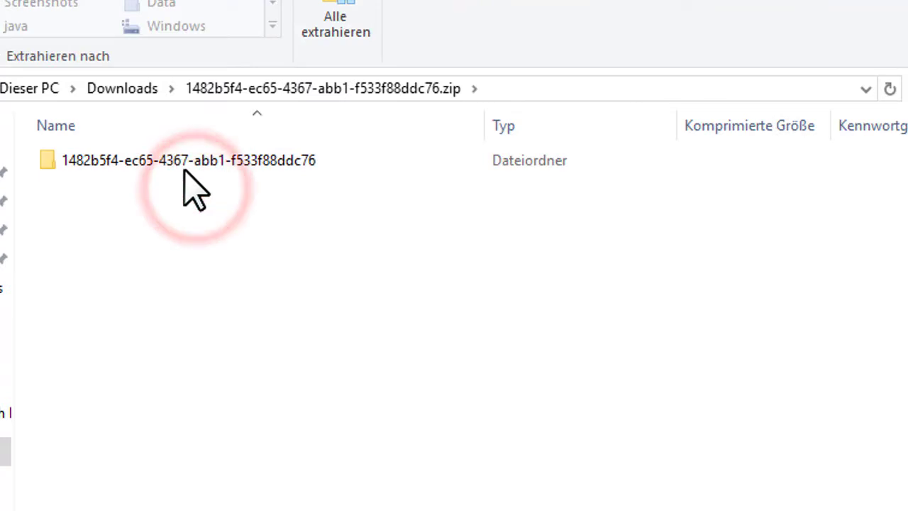
double_click(183, 165)
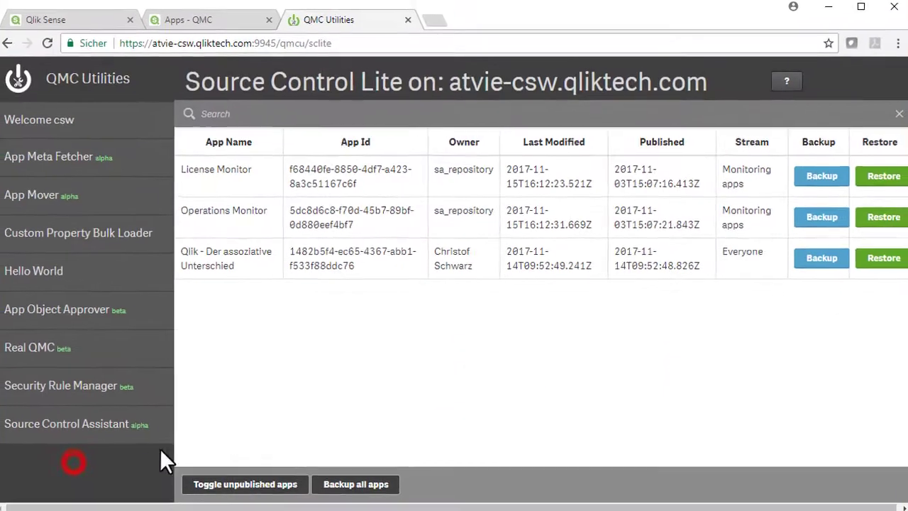
Upload the edited backup zip to restore Qlik - Der assoziative Unterschied.
click(882, 261)
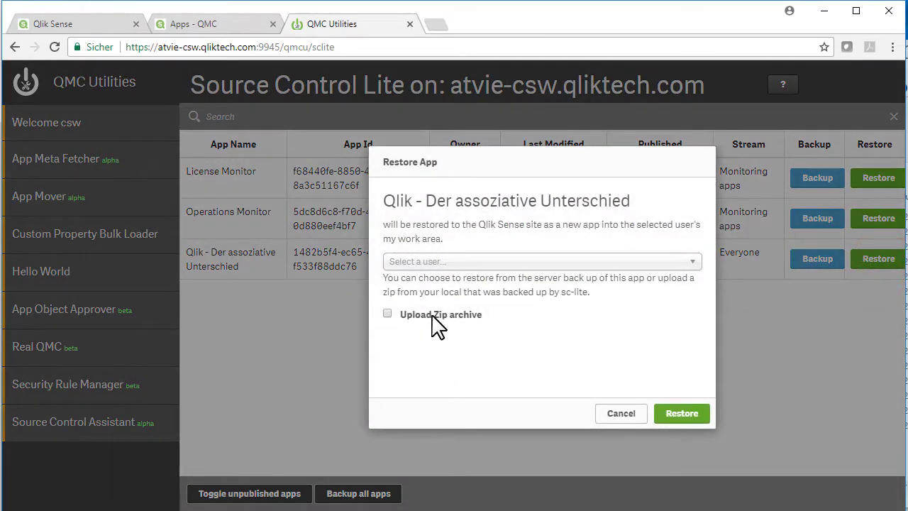
click(433, 316)
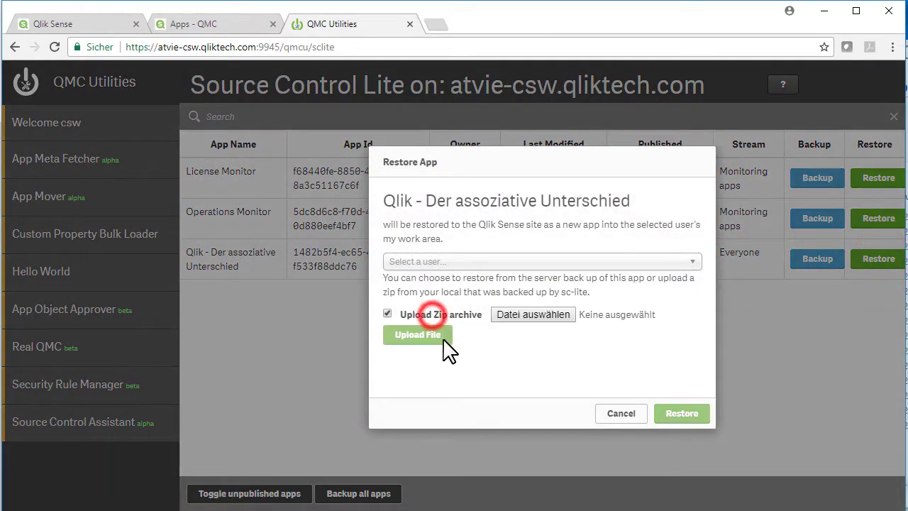
click(538, 318)
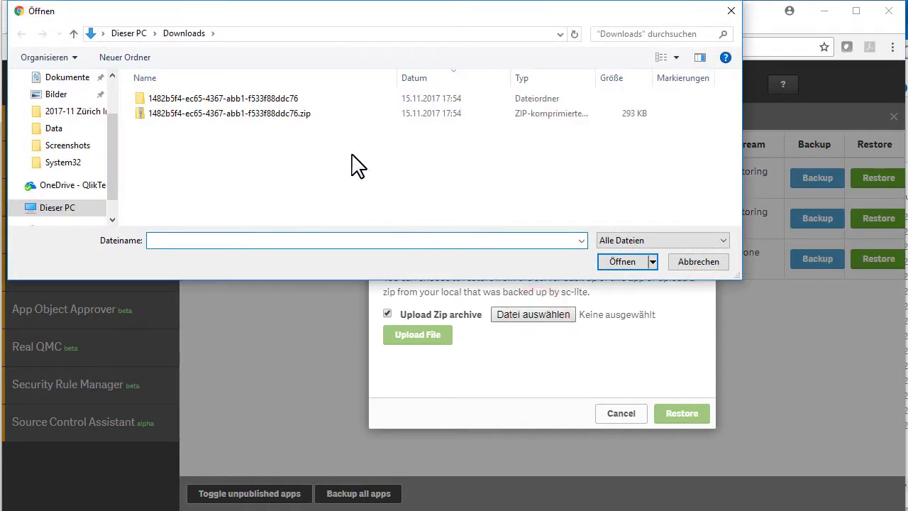
click(262, 113)
click(623, 262)
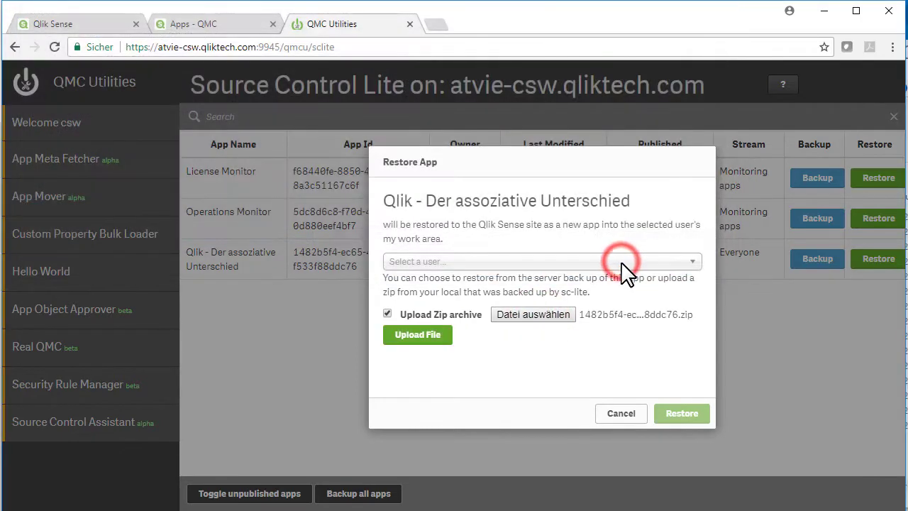
click(447, 352)
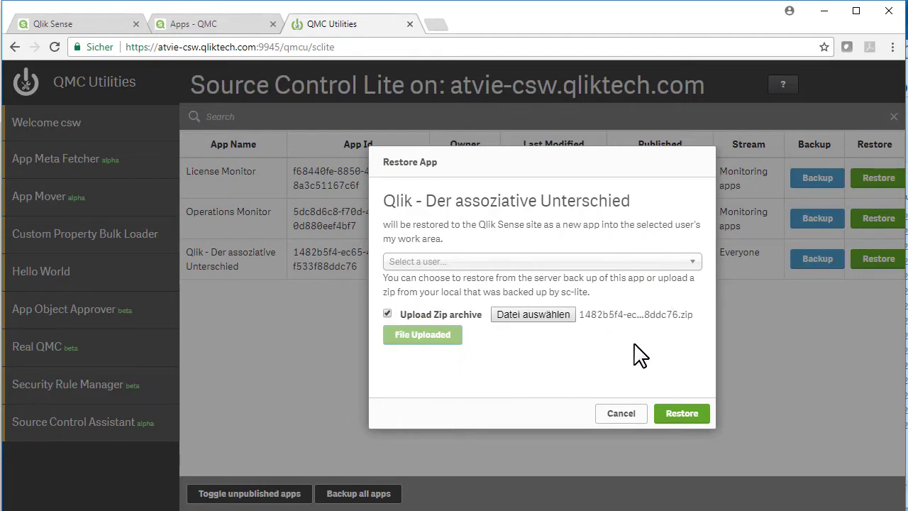
Restore the uploaded app for sa_repository, then show the QMC Apps list.
click(473, 262)
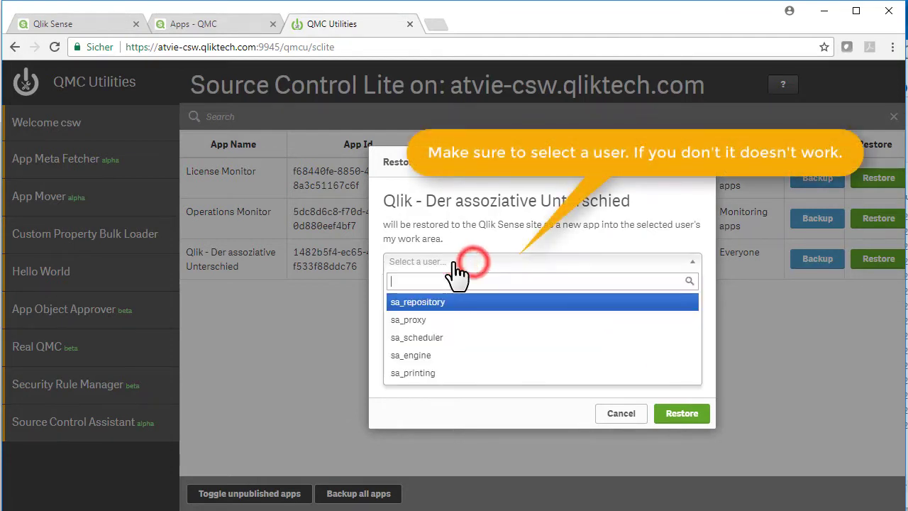
click(444, 302)
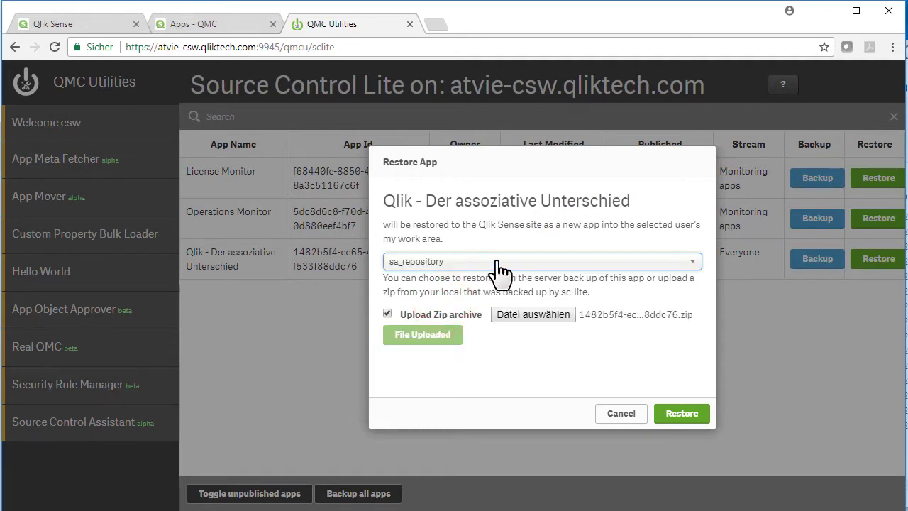
click(676, 413)
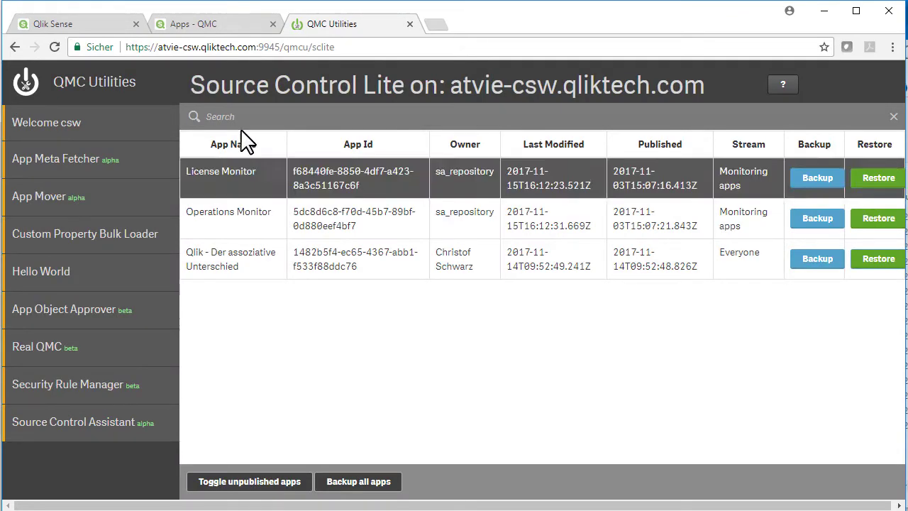
click(217, 24)
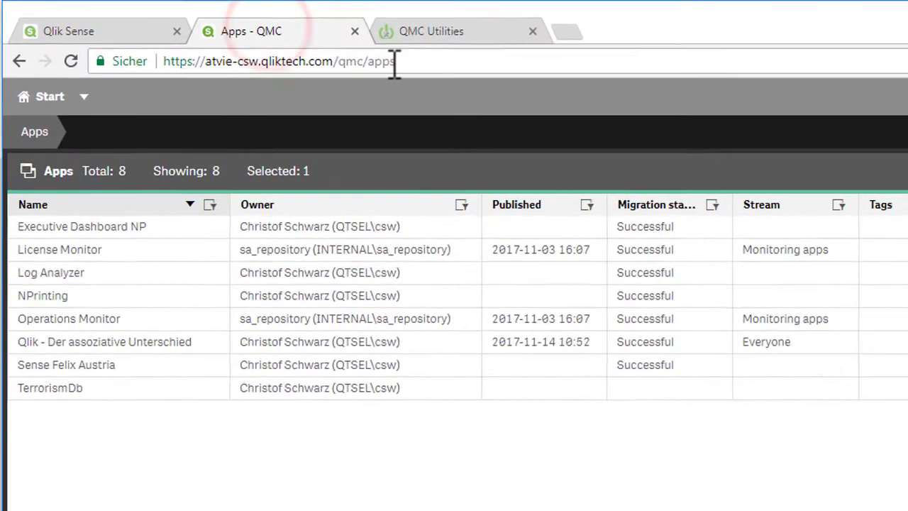
Change the restored copy's owner from sa_repository to the presenter's own account, then open the hub.
click(72, 63)
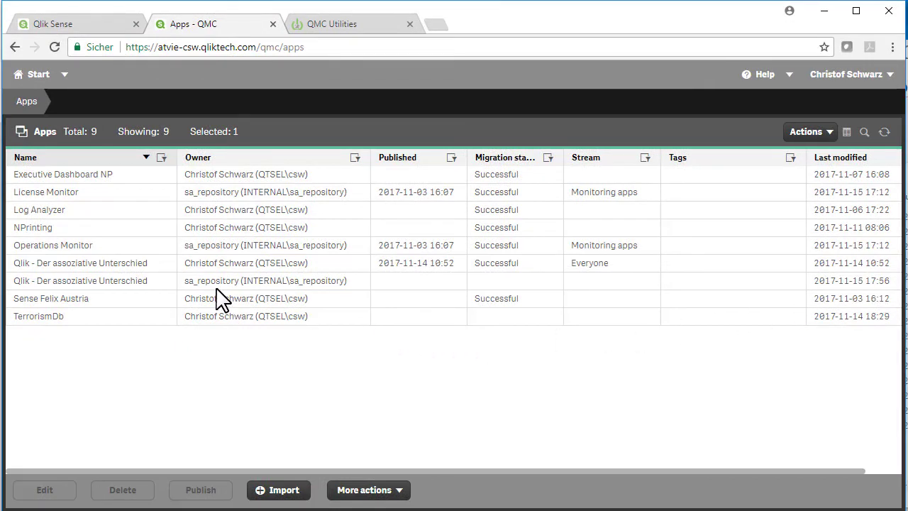
click(218, 281)
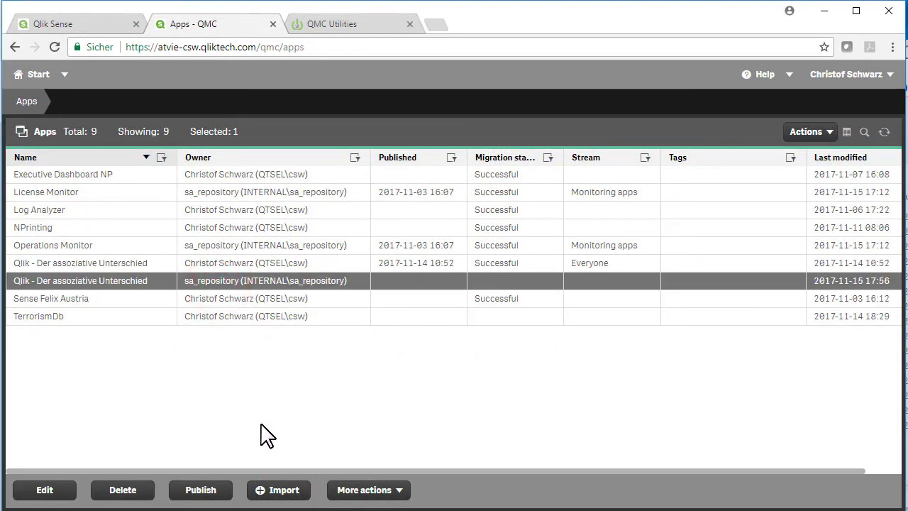
click(44, 489)
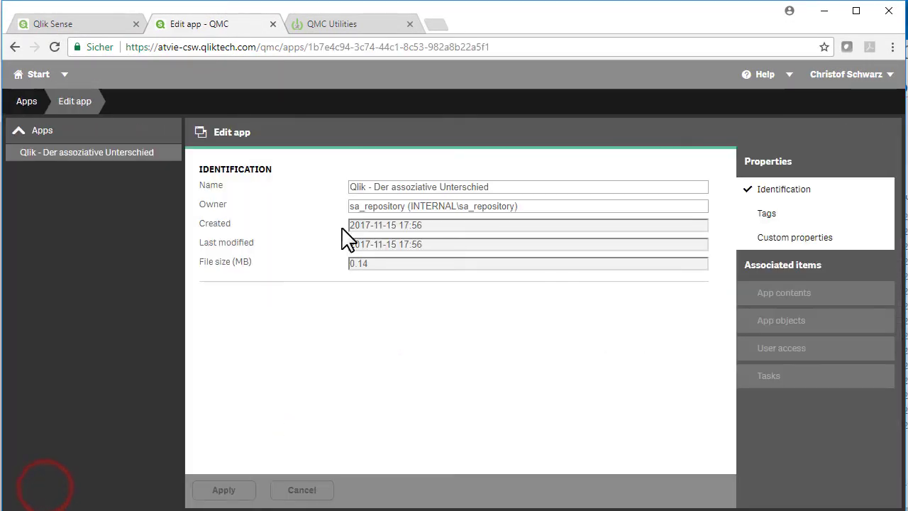
triple_click(542, 206)
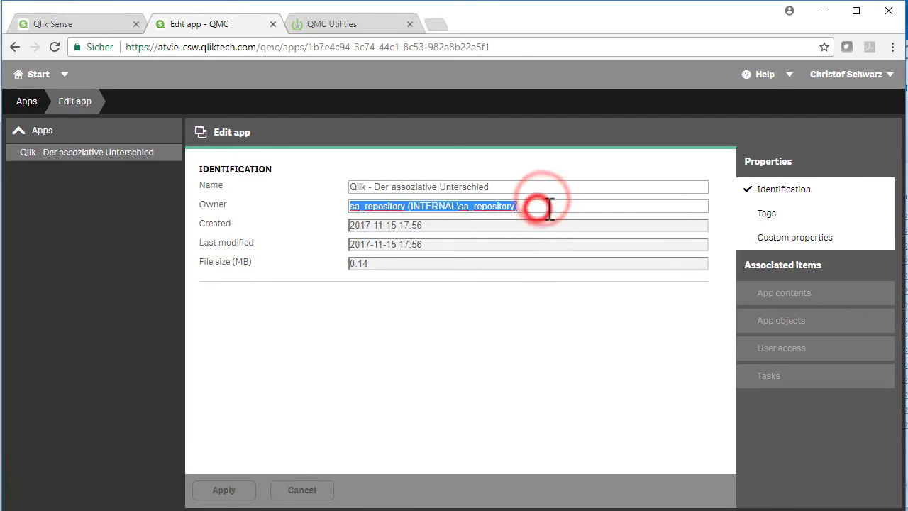
text(christof)
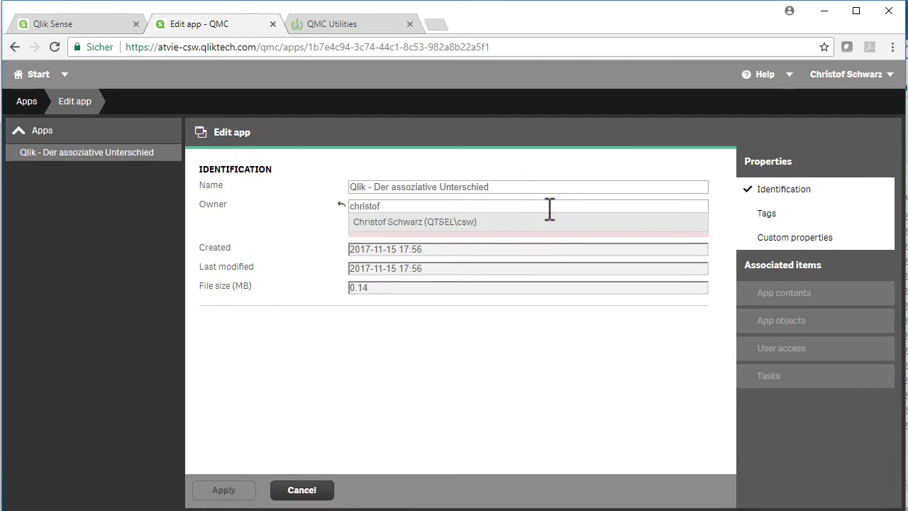
click(450, 222)
click(227, 491)
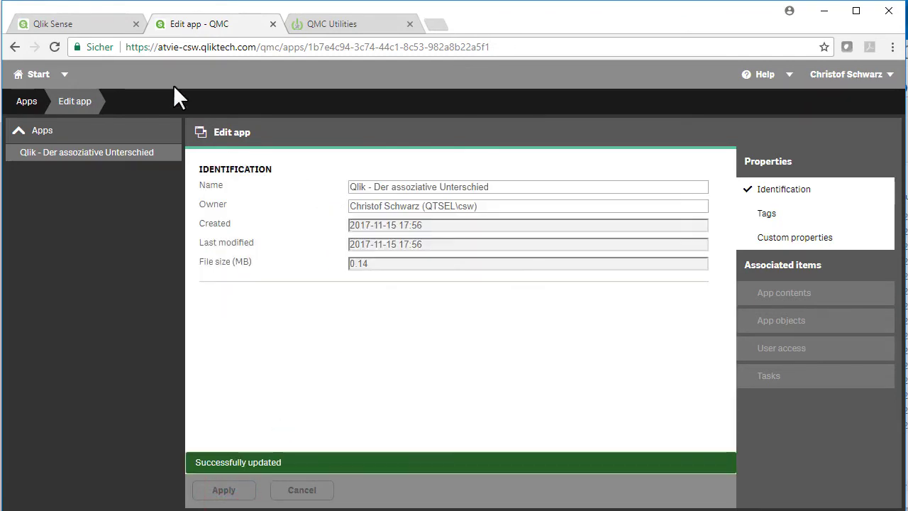
click(65, 26)
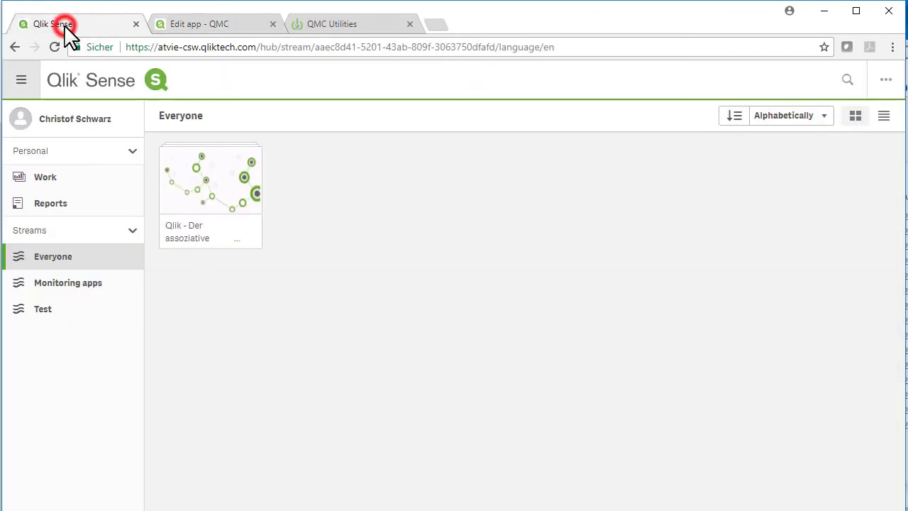
Refresh the hub's Work area and open the restored Qlik - Der assoziative Unterschied app.
click(45, 178)
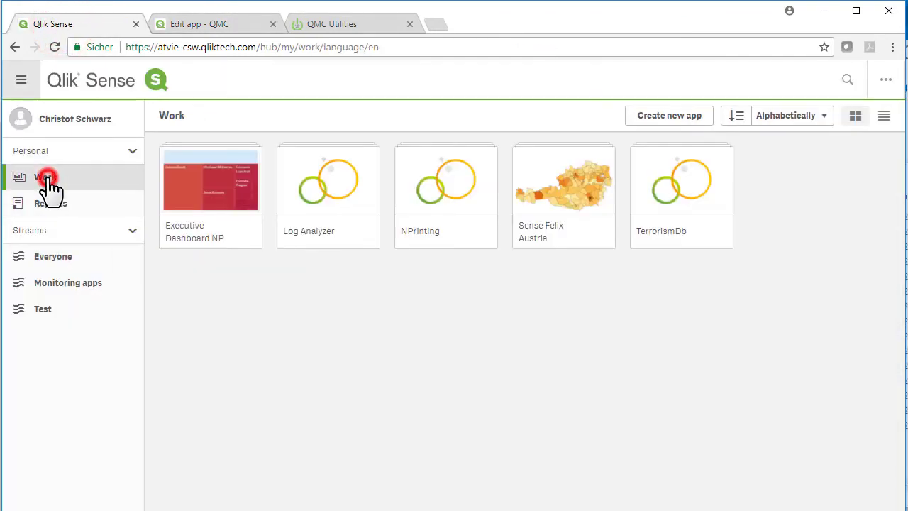
click(55, 46)
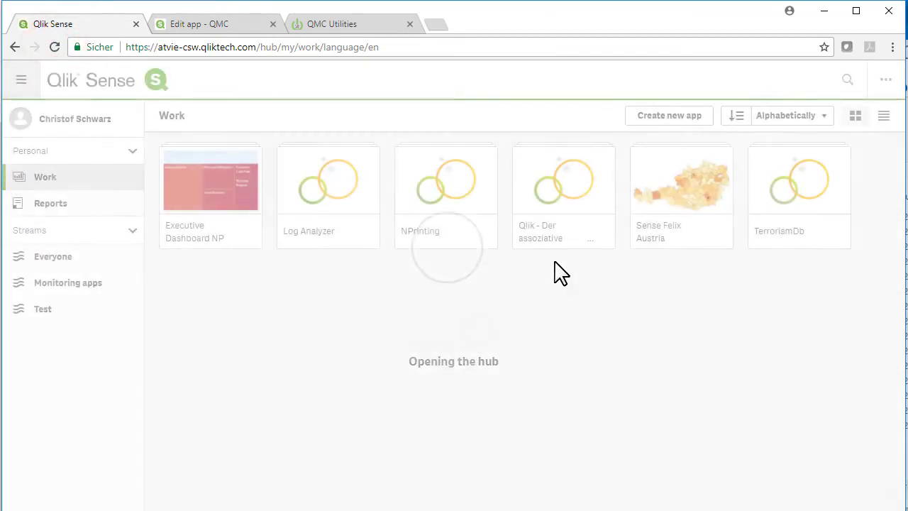
click(571, 188)
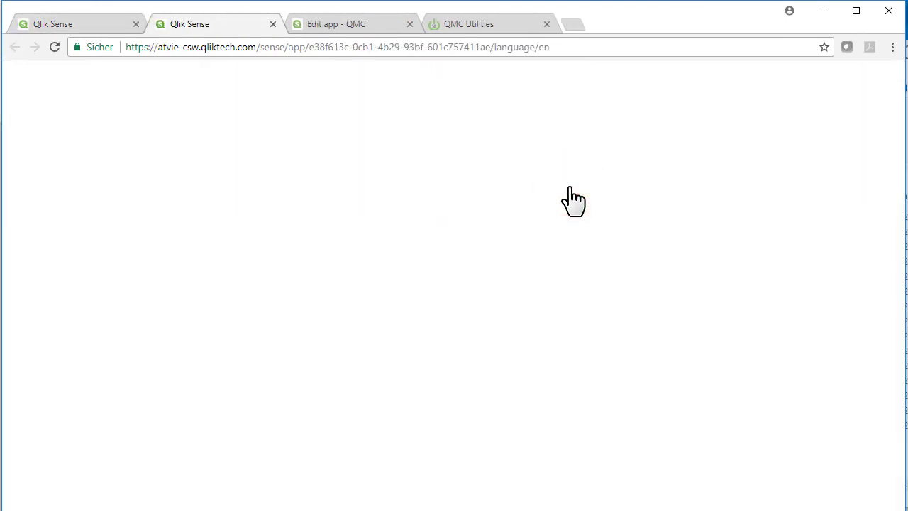